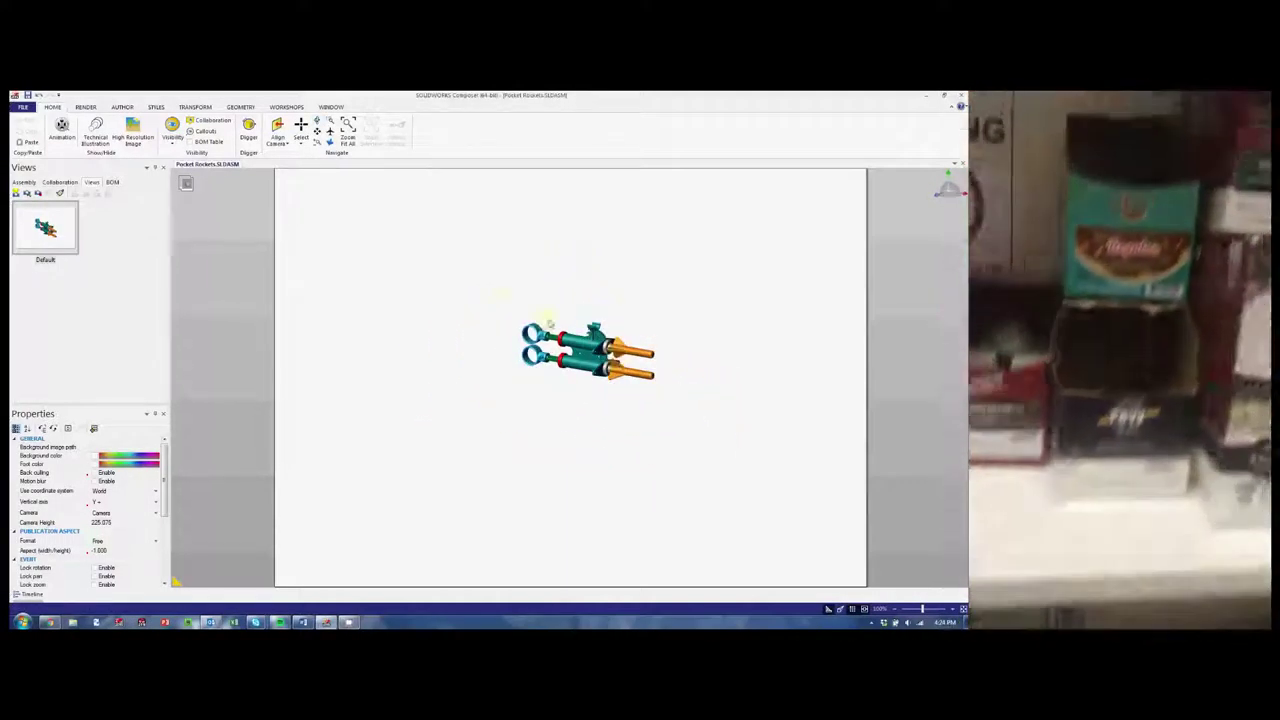
Linear-explode the whole rocket assembly along one axis, then angle the view.
{"action": "left_click", "coordinate": [580, 345]}
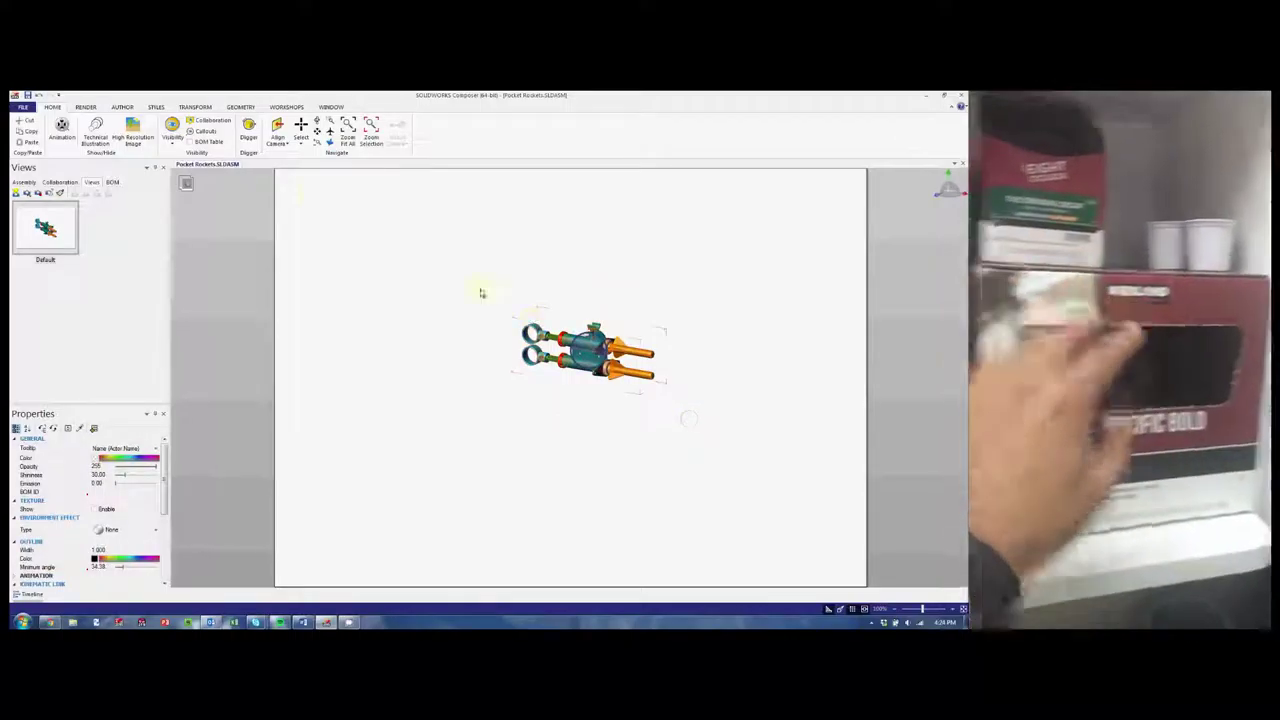
{"action": "left_click", "coordinate": [194, 107]}
{"action": "left_click", "coordinate": [158, 120]}
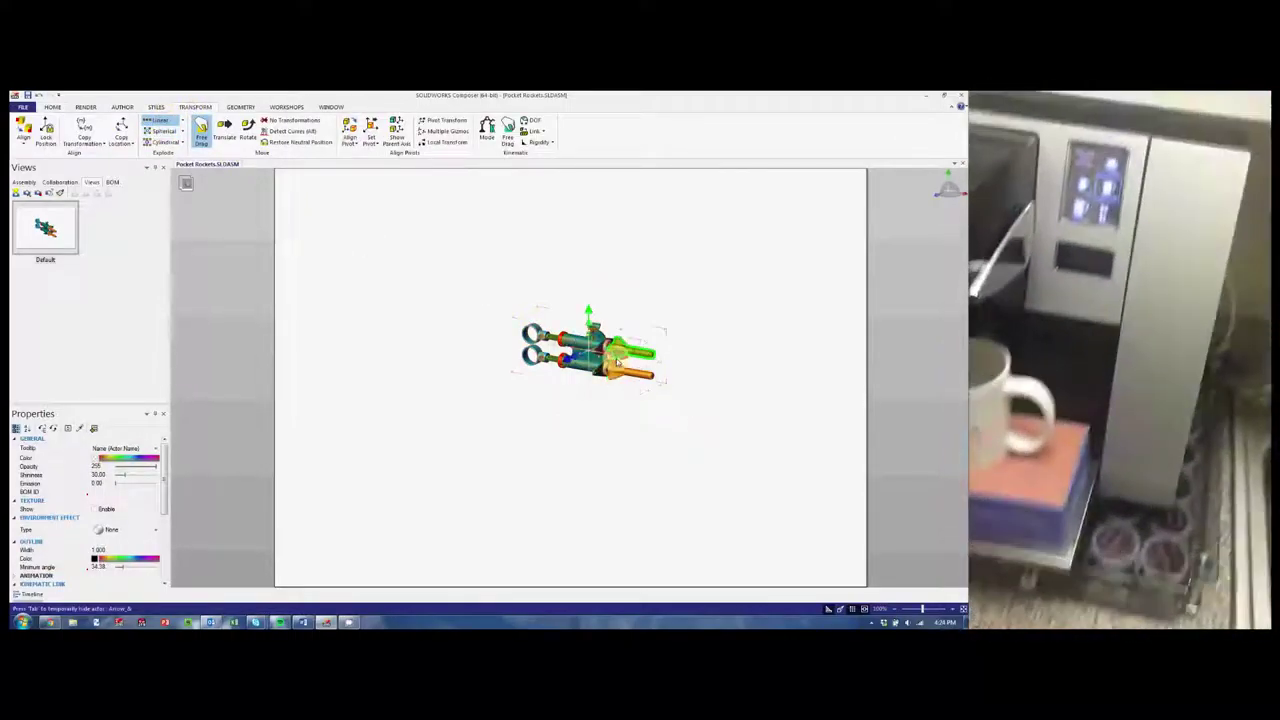
{"action": "left_click_drag", "start_coordinate": [625, 355], "coordinate": [860, 395]}
{"action": "left_click", "coordinate": [771, 491]}
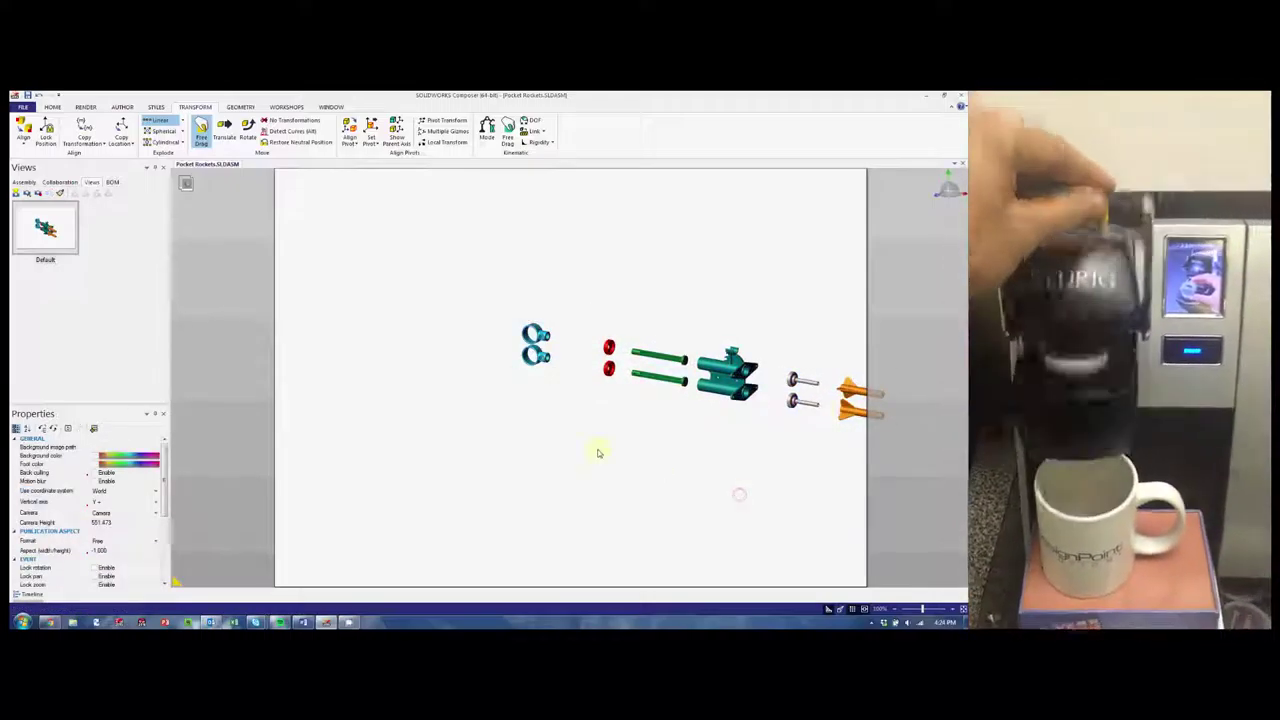
{"action": "mouse_move", "coordinate": [663, 464]}
{"action": "left_mouse_down"}
{"action": "mouse_move", "coordinate": [768, 451]}
{"action": "mouse_move", "coordinate": [791, 466]}
{"action": "mouse_move", "coordinate": [666, 466]}
{"action": "mouse_move", "coordinate": [659, 493]}
{"action": "mouse_move", "coordinate": [600, 429]}
{"action": "left_mouse_up"}
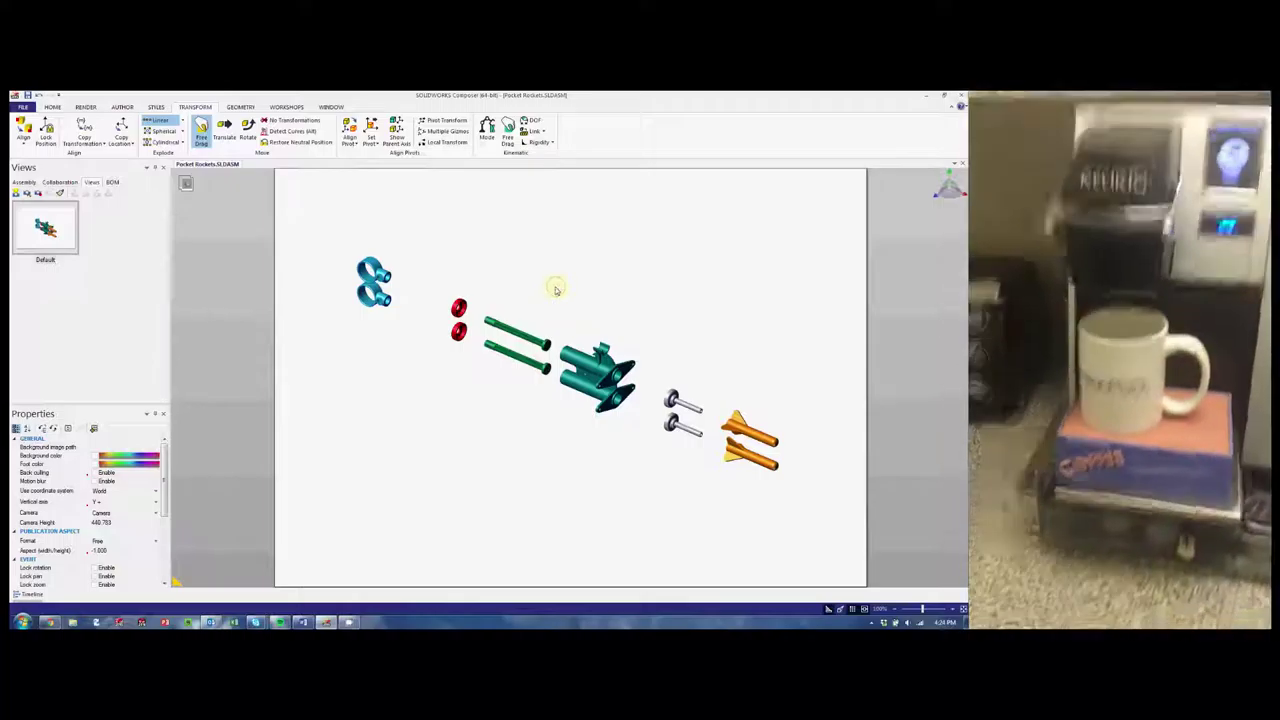
Generate BOM IDs for all six parts in the BOM workshop.
{"action": "left_click", "coordinate": [282, 108]}
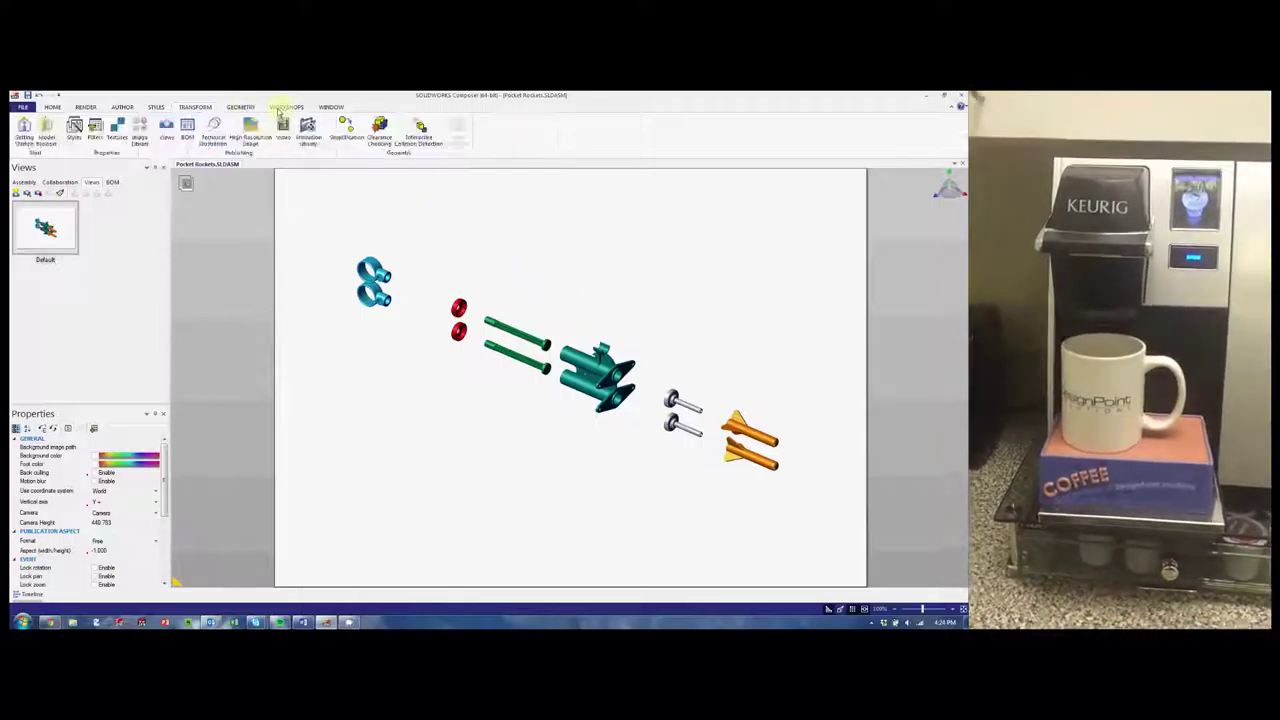
{"action": "left_click", "coordinate": [188, 128]}
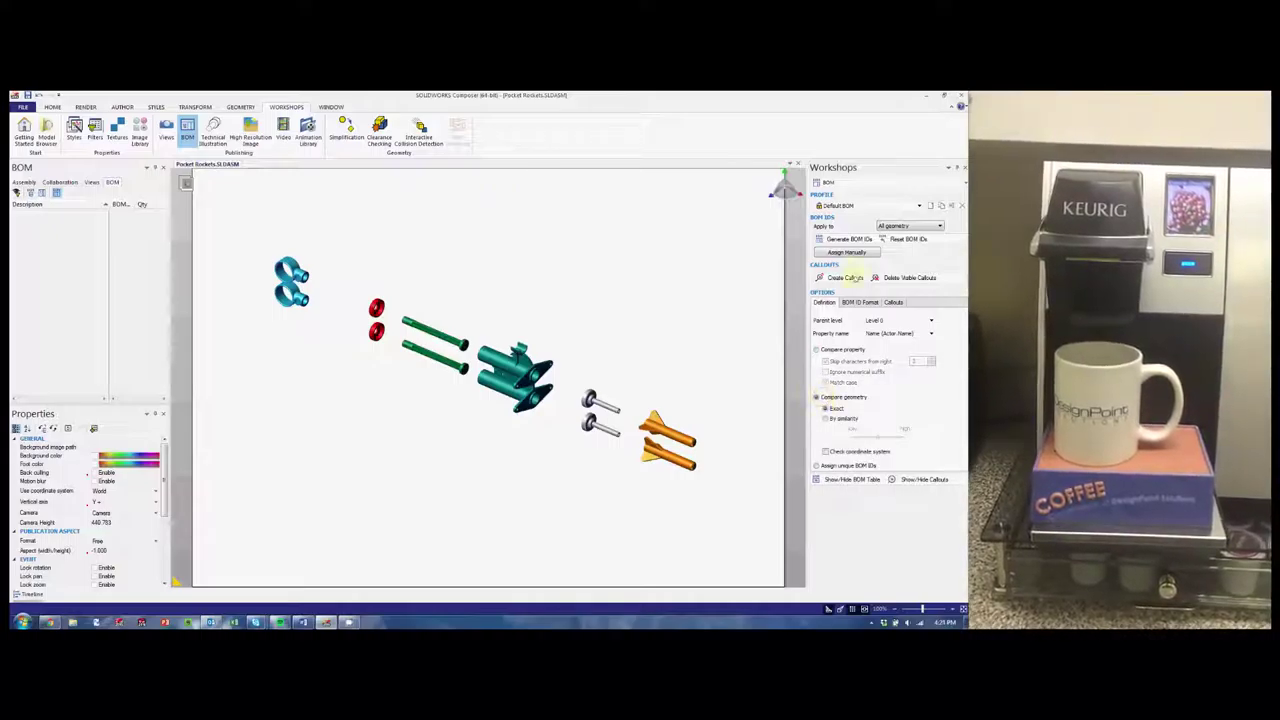
{"action": "left_click", "coordinate": [855, 240]}
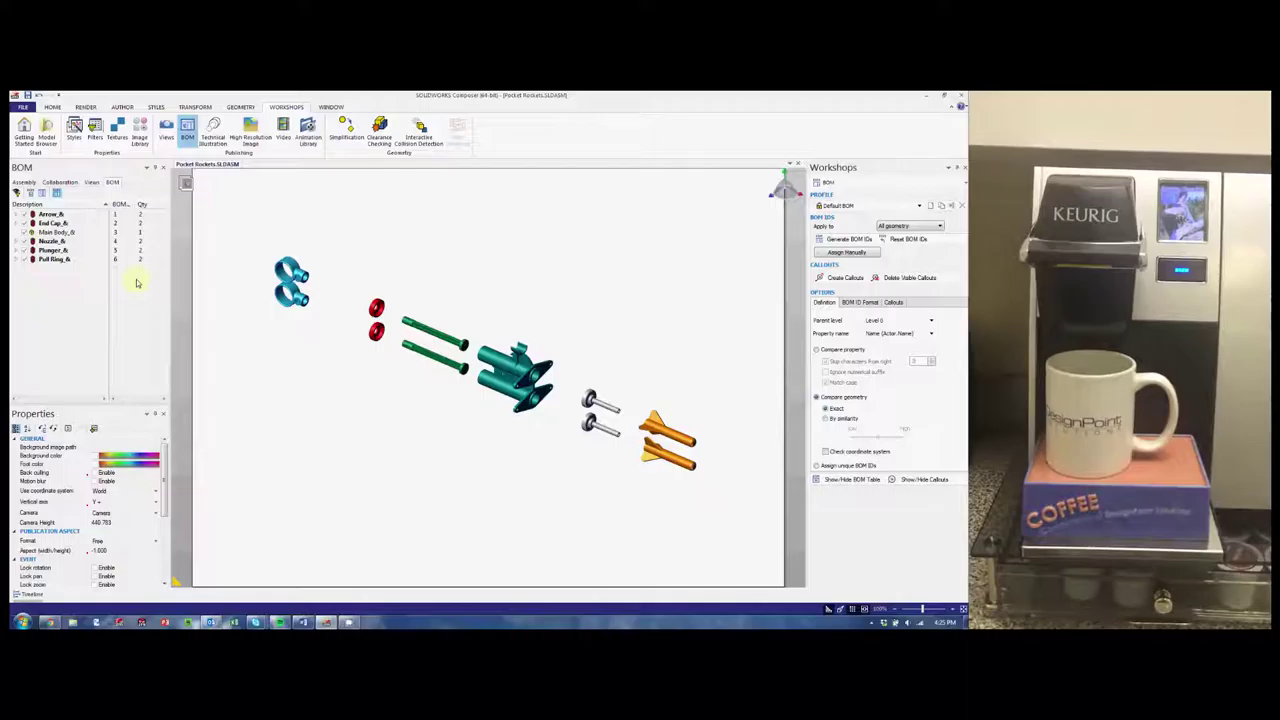
Create numbered callout balloons with Parametric auto alignment beside each part.
{"action": "left_click", "coordinate": [510, 372]}
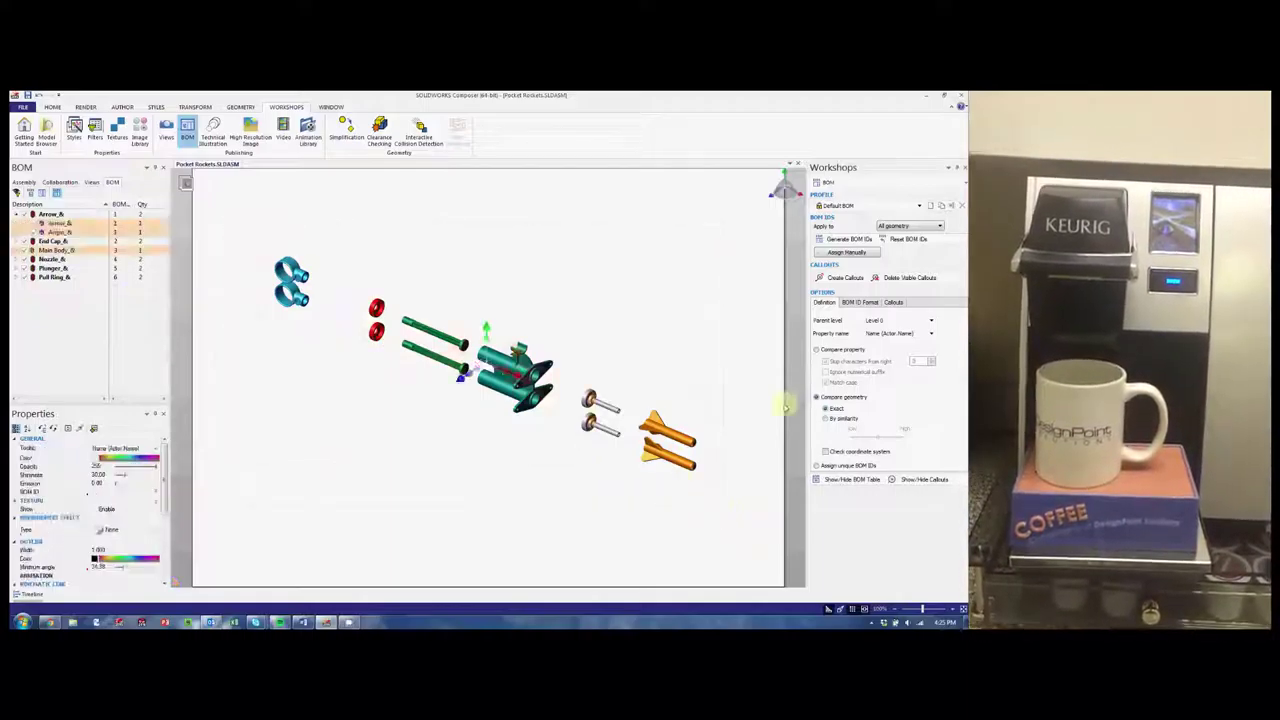
{"action": "left_click", "coordinate": [840, 278]}
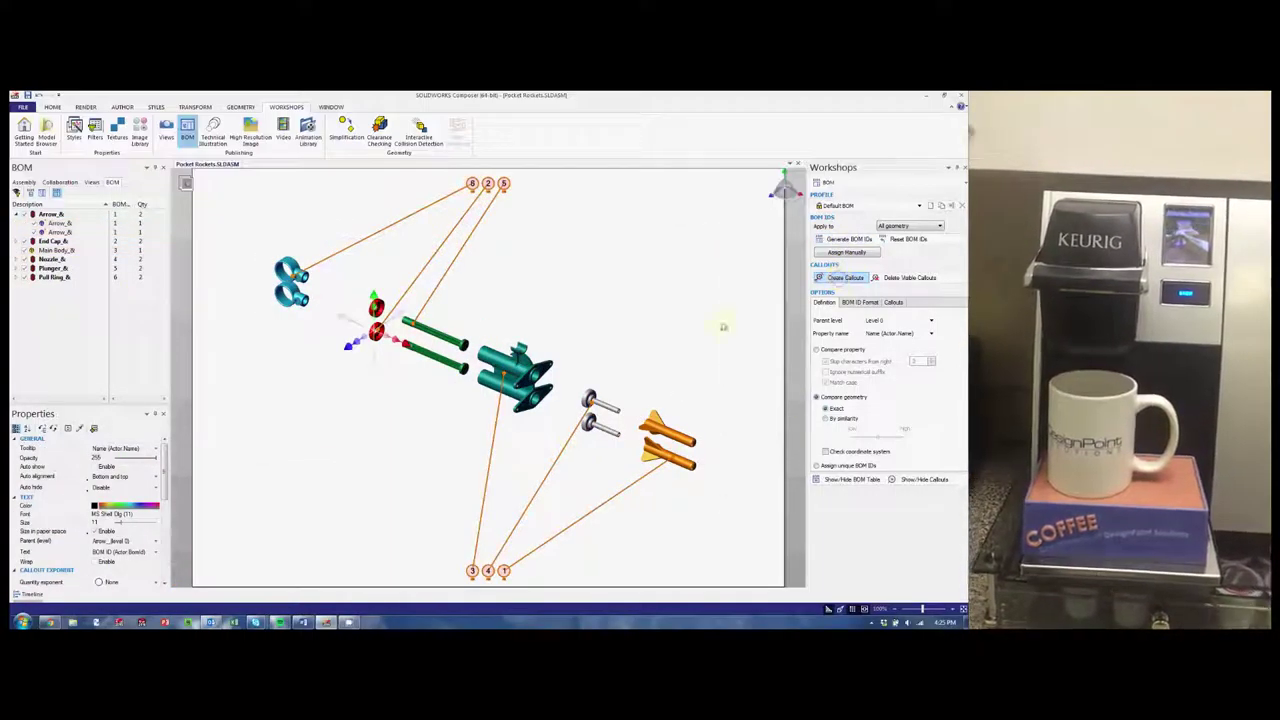
{"action": "left_click", "coordinate": [130, 477]}
{"action": "left_click", "coordinate": [133, 482]}
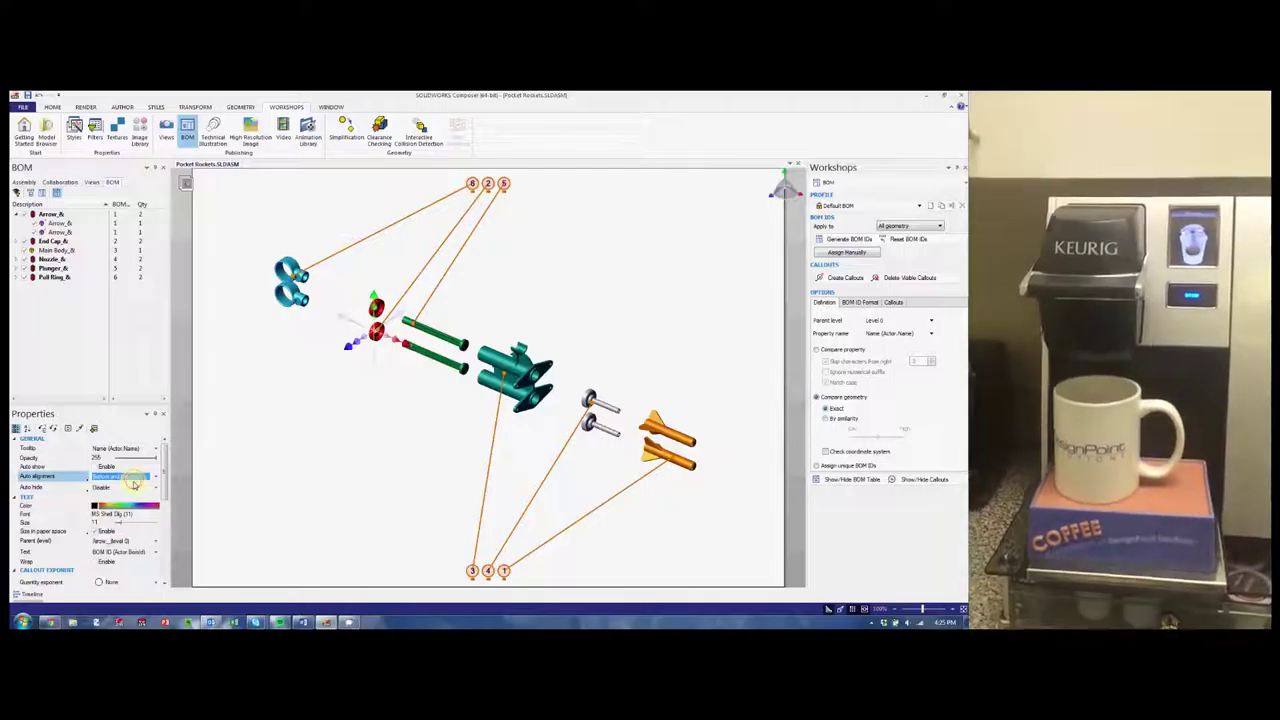
{"action": "left_click", "coordinate": [127, 492]}
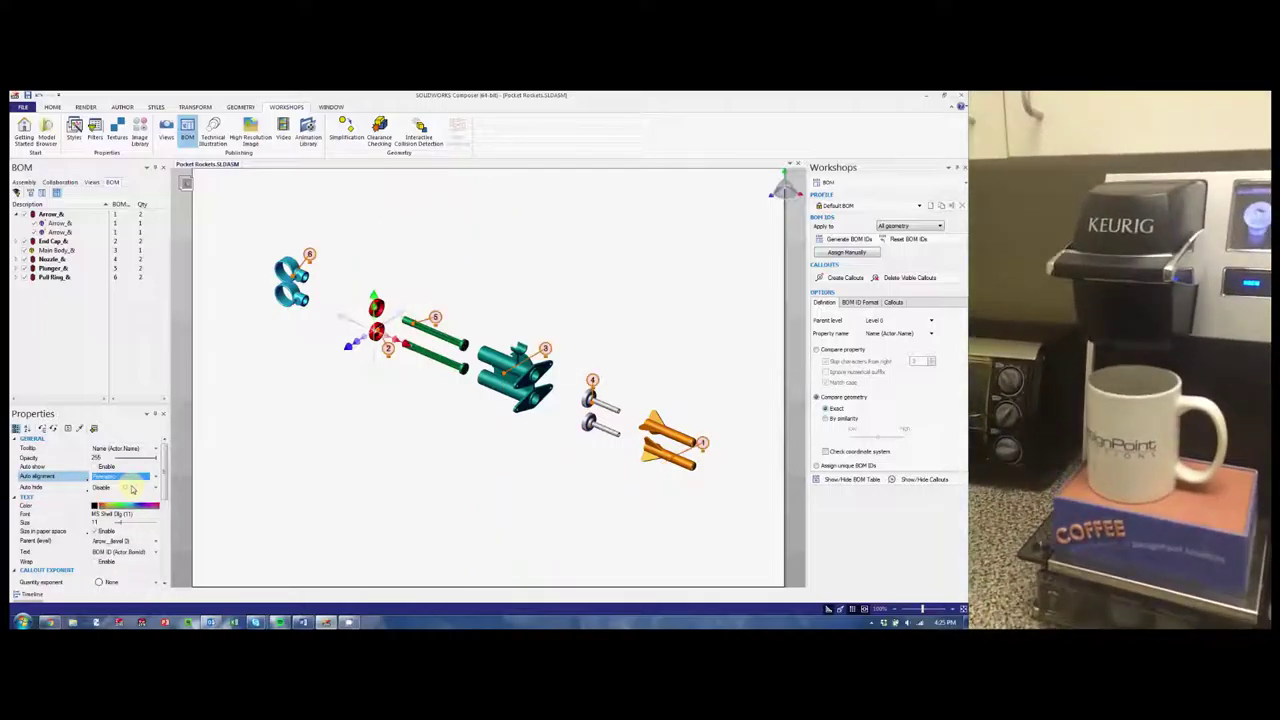
{"action": "left_click", "coordinate": [315, 490]}
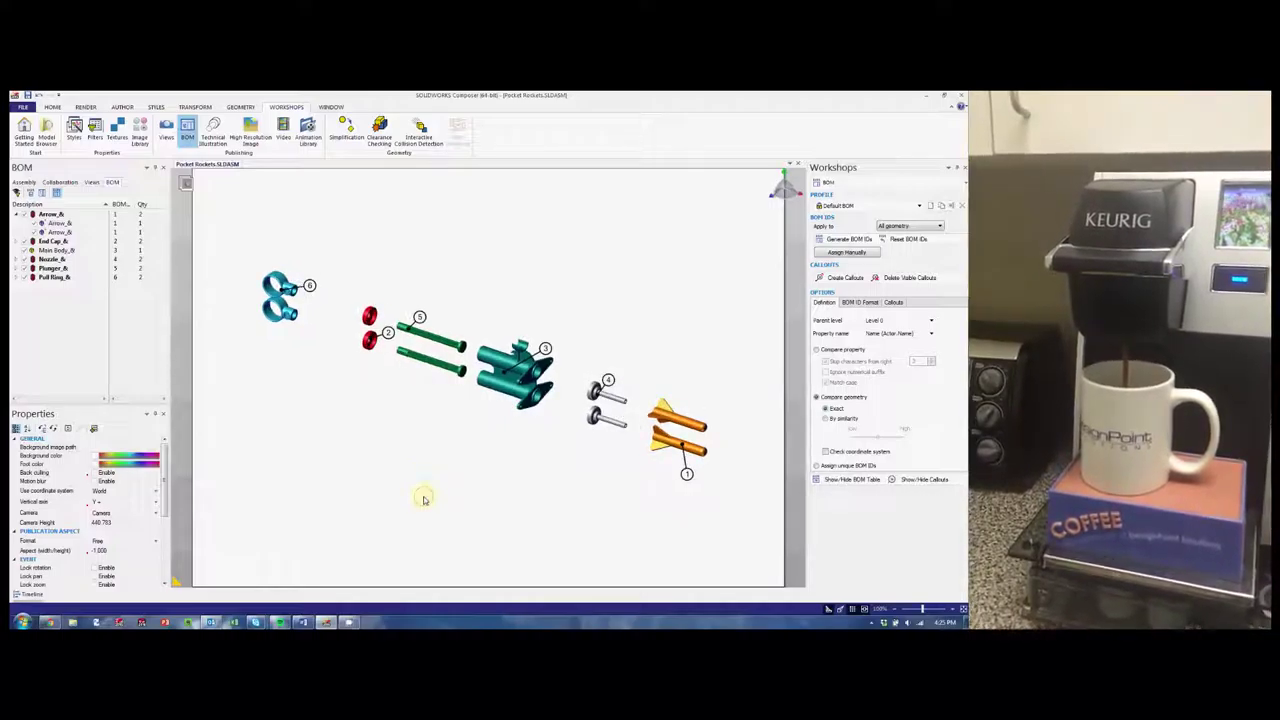
{"action": "left_click", "coordinate": [55, 108]}
Show the BOM table and drag it below the exploded parts.
{"action": "left_click", "coordinate": [192, 143]}
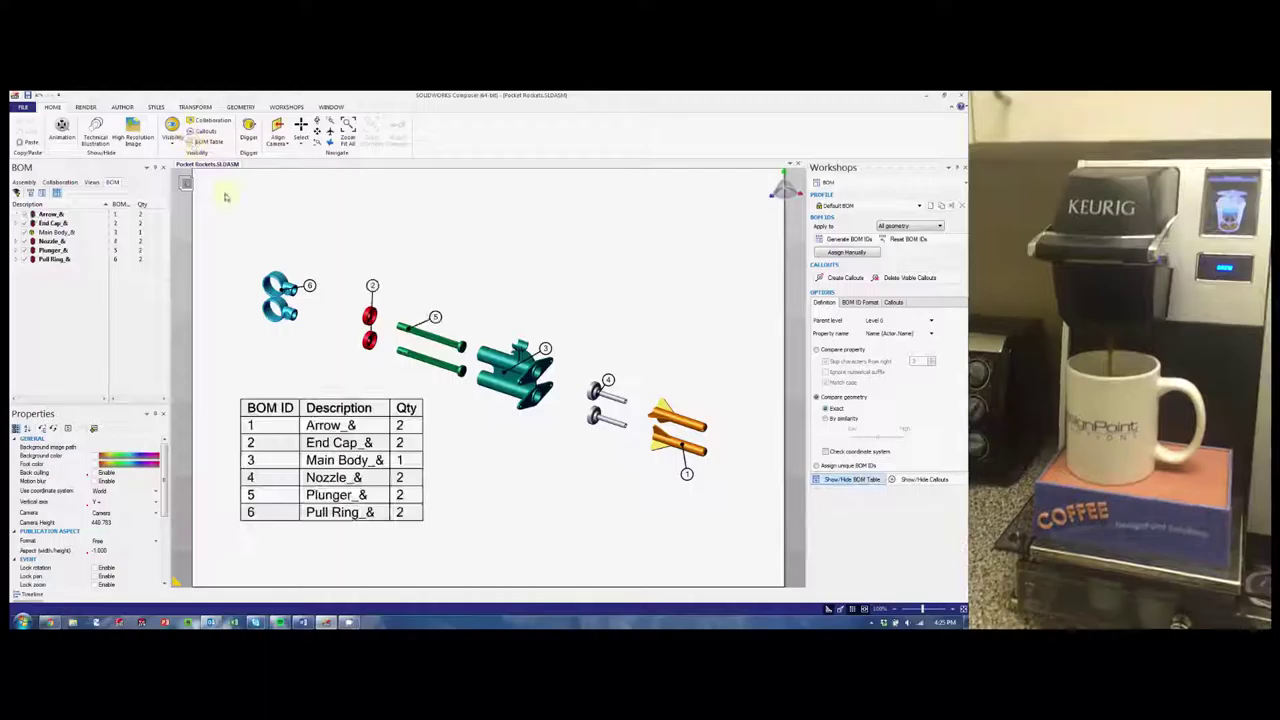
{"action": "left_click_drag", "start_coordinate": [317, 397], "coordinate": [327, 421]}
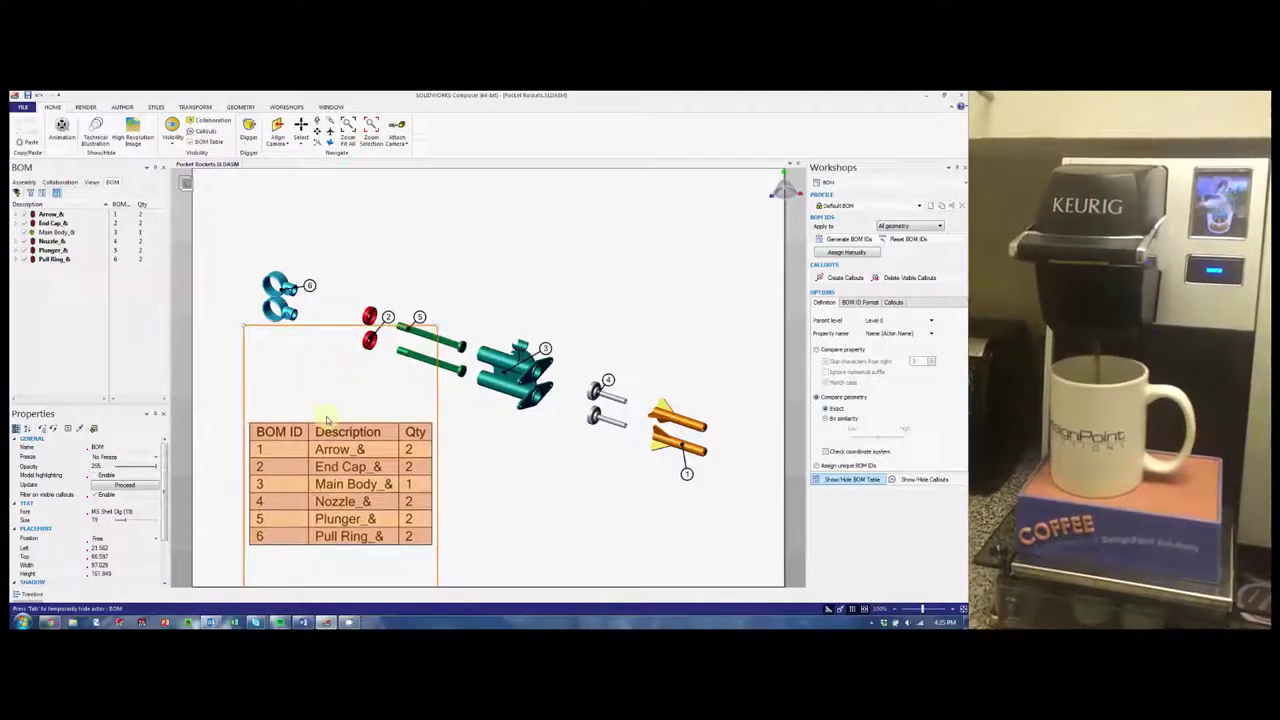
{"action": "left_click", "coordinate": [643, 266]}
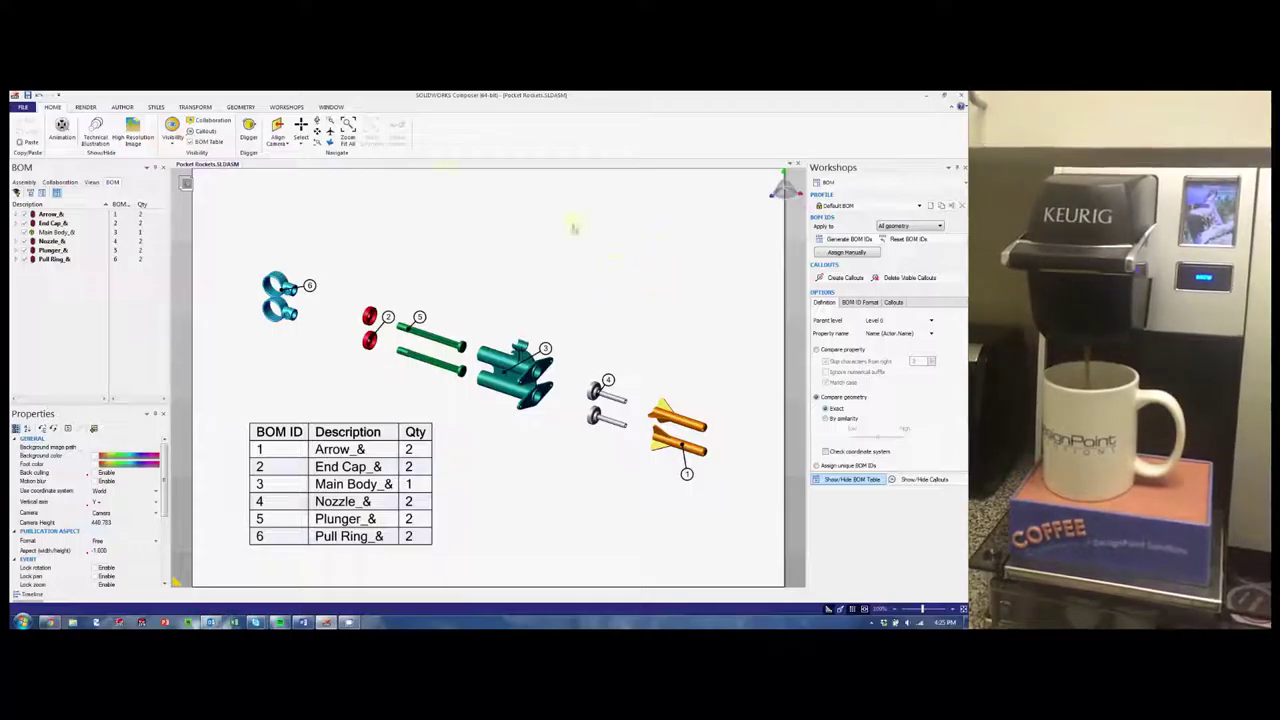
{"action": "left_click", "coordinate": [288, 106]}
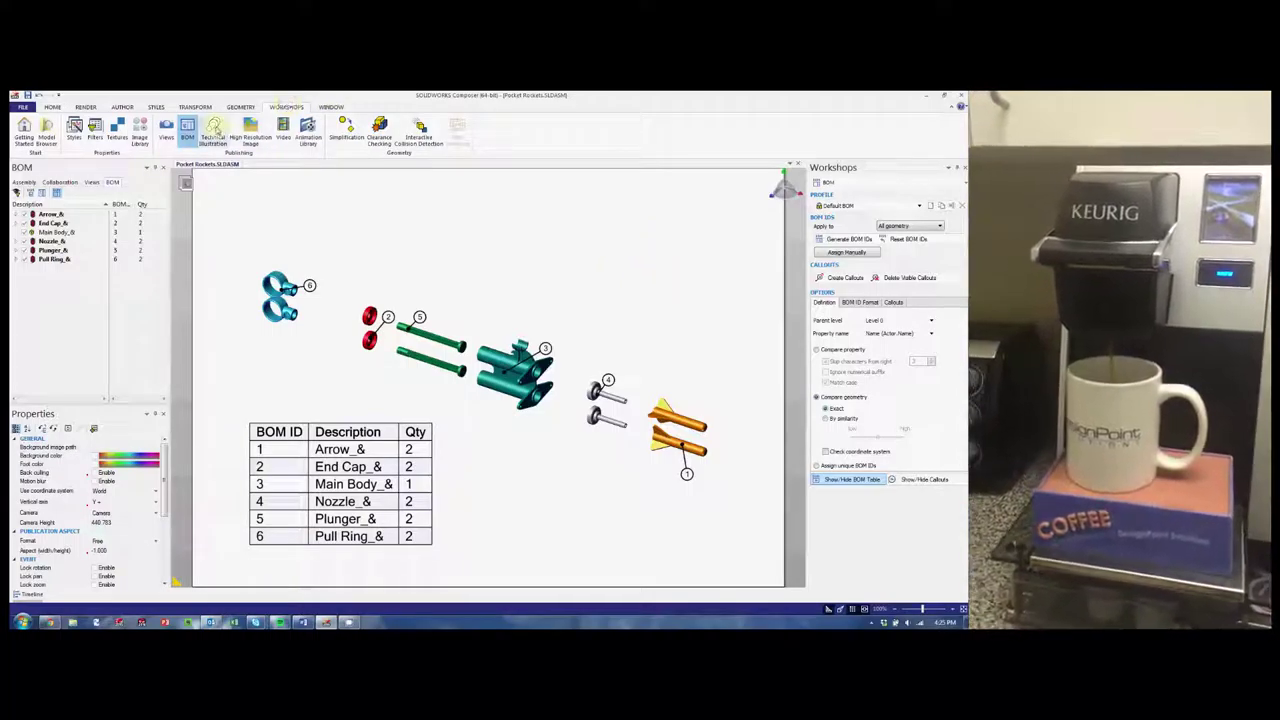
{"action": "left_click", "coordinate": [214, 130]}
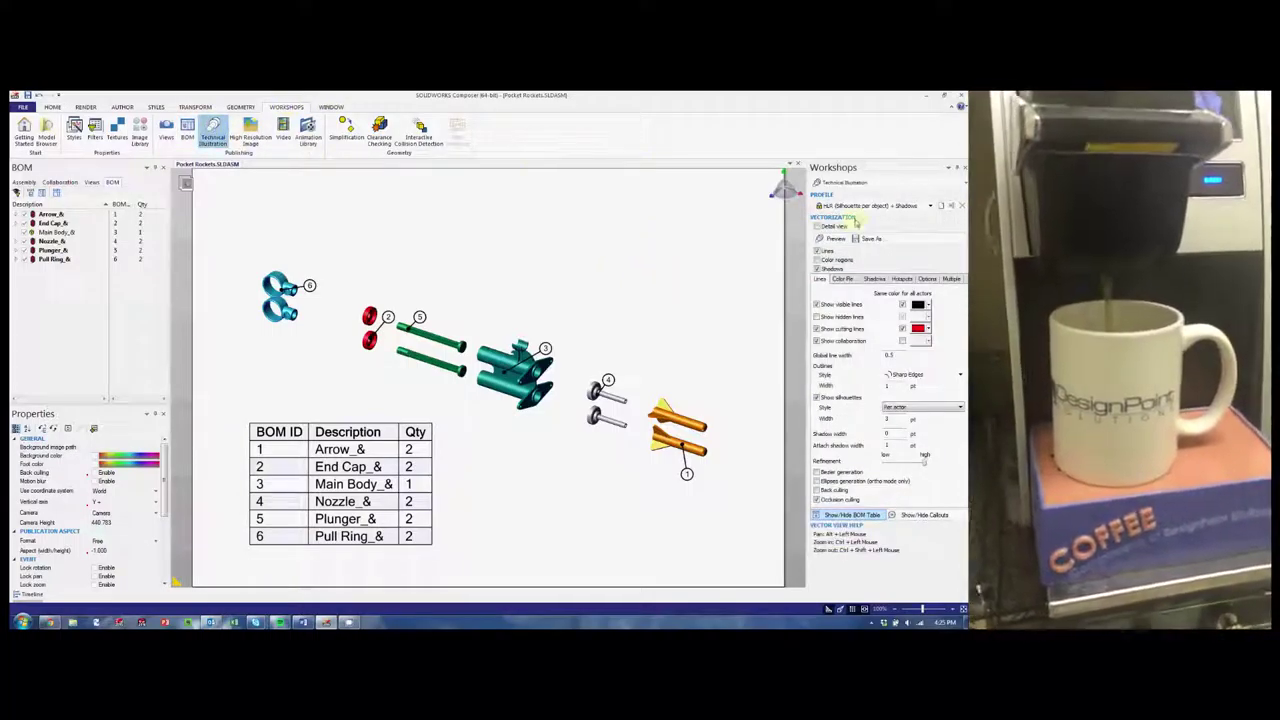
Save the illustration as 'Pocket Rockets parts list.svg', replacing the existing file.
{"action": "left_click", "coordinate": [872, 239]}
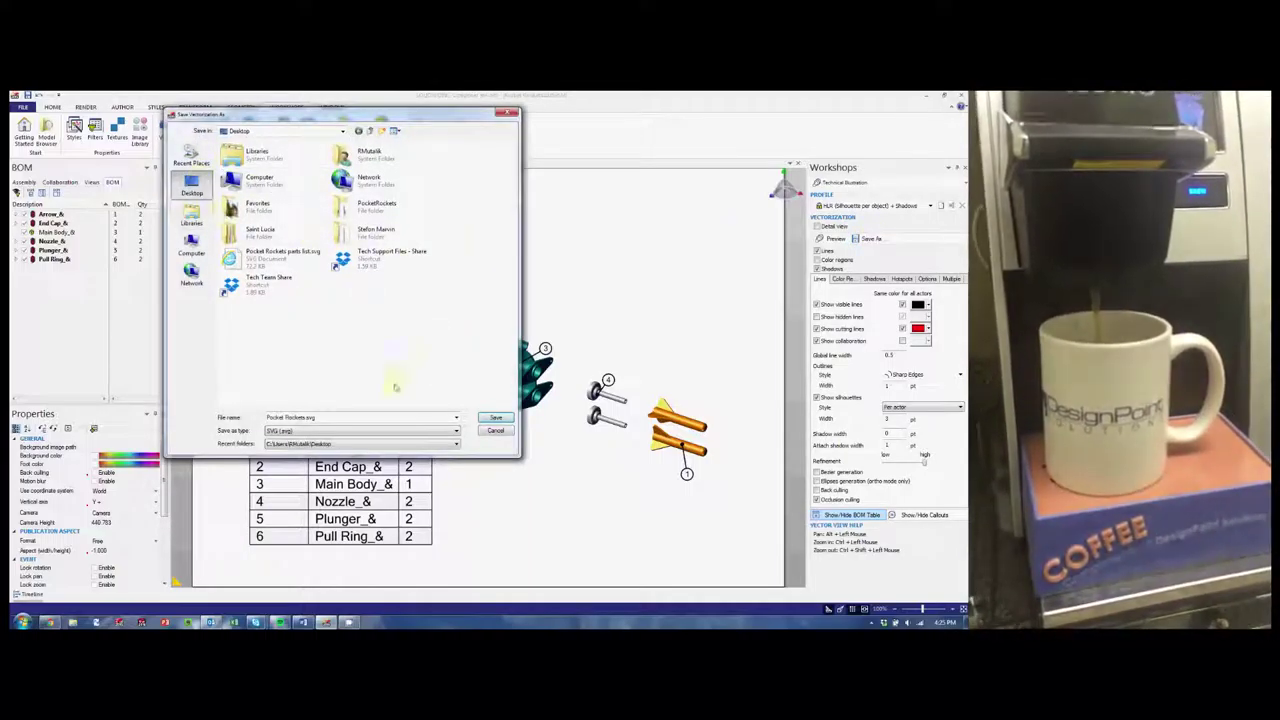
{"action": "left_click", "coordinate": [283, 253]}
{"action": "left_click", "coordinate": [486, 417]}
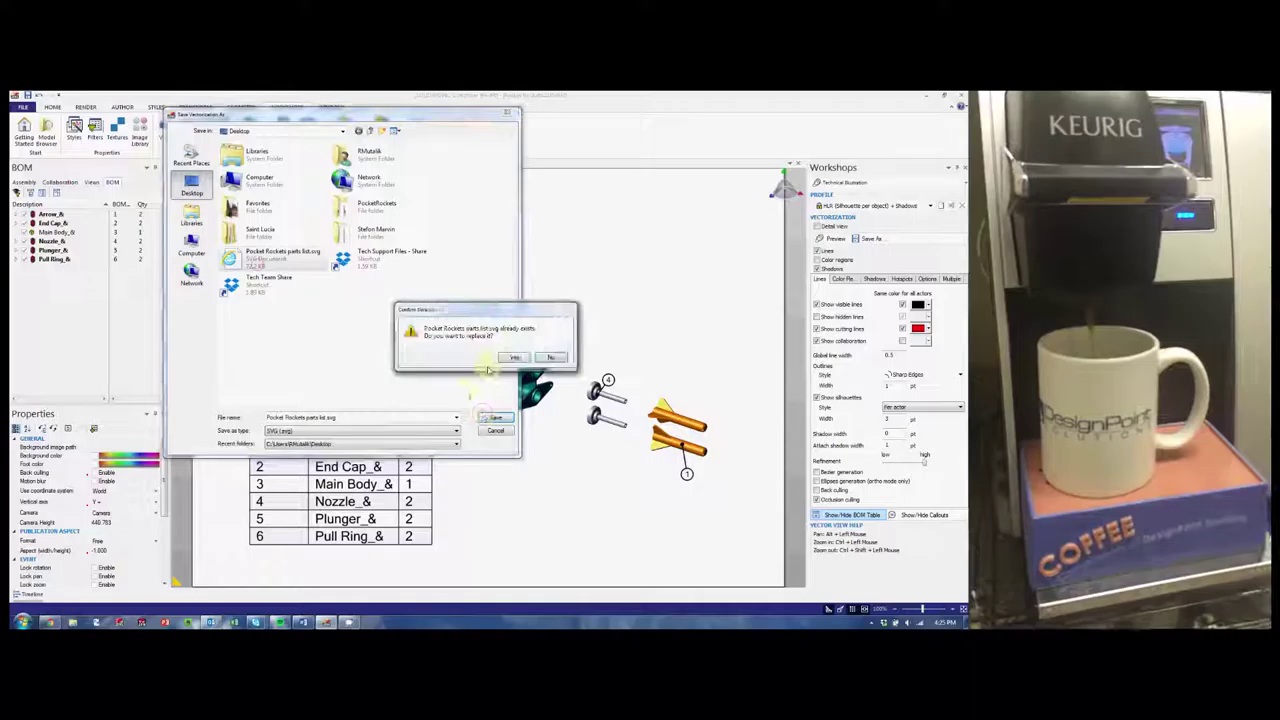
{"action": "left_click", "coordinate": [516, 357]}
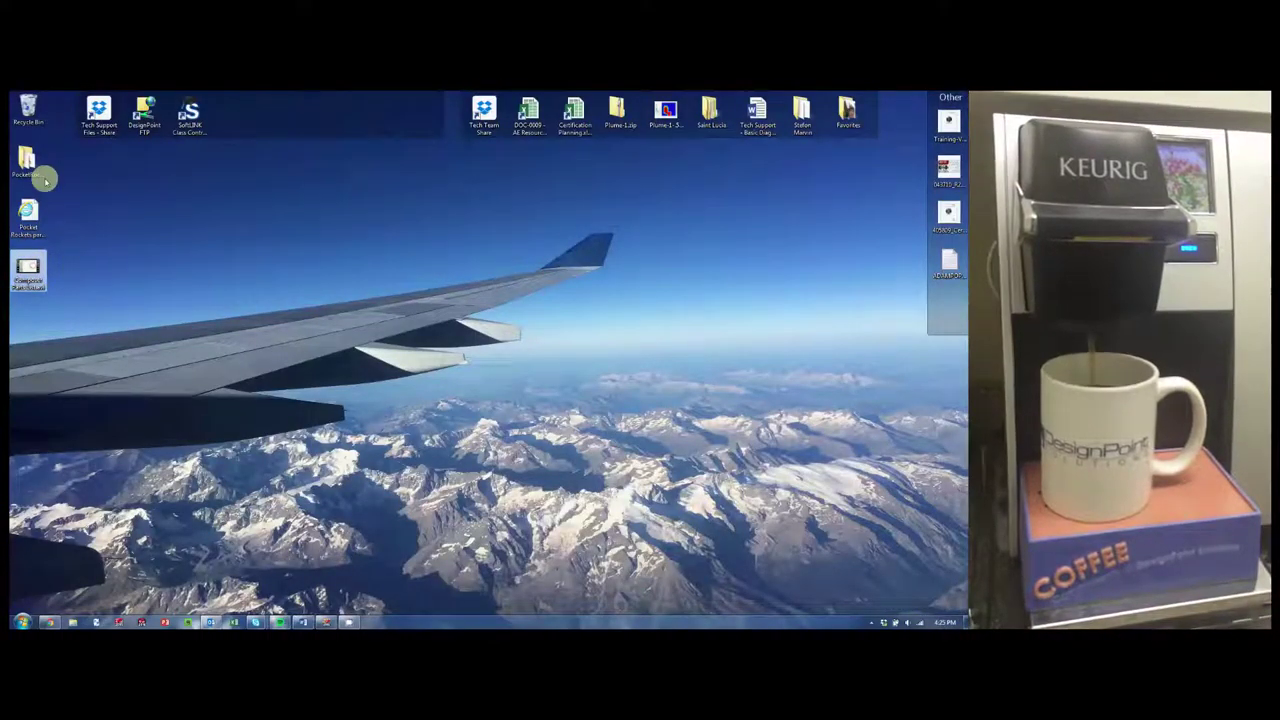
Open the exported parts list SVG from the desktop and allow its blocked content.
{"action": "left_click", "coordinate": [28, 212]}
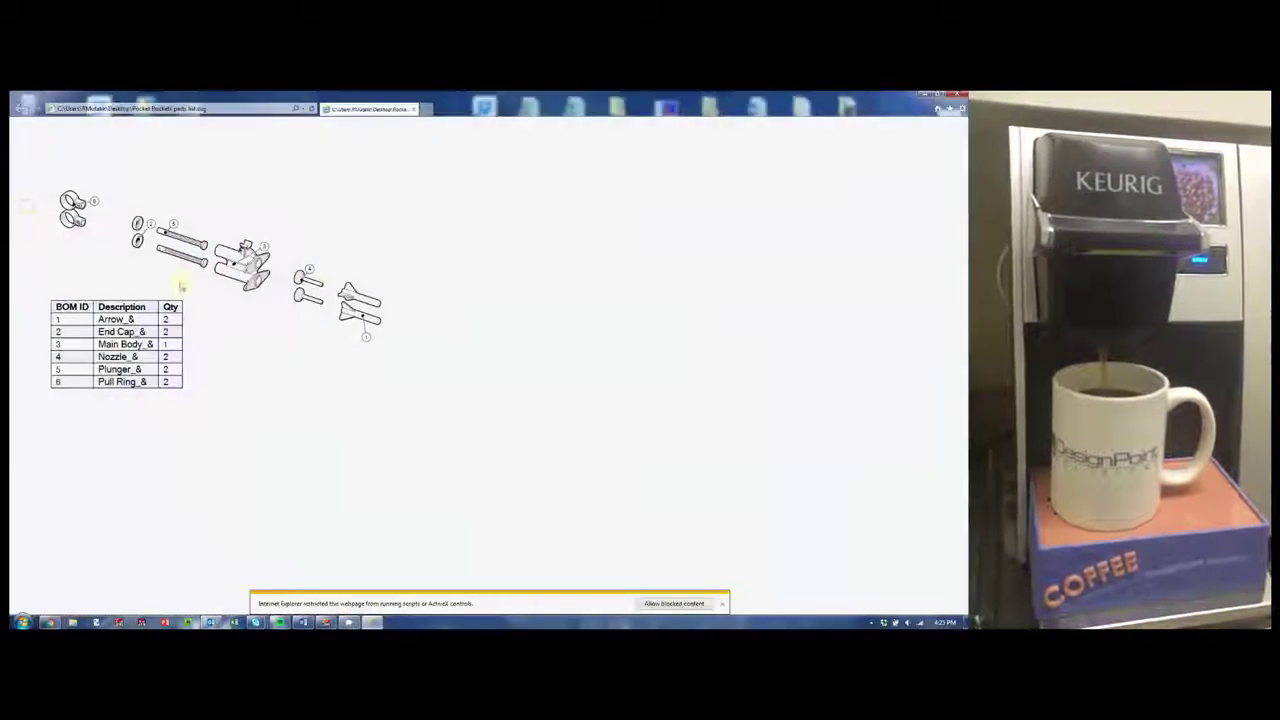
{"action": "left_click", "coordinate": [686, 603]}
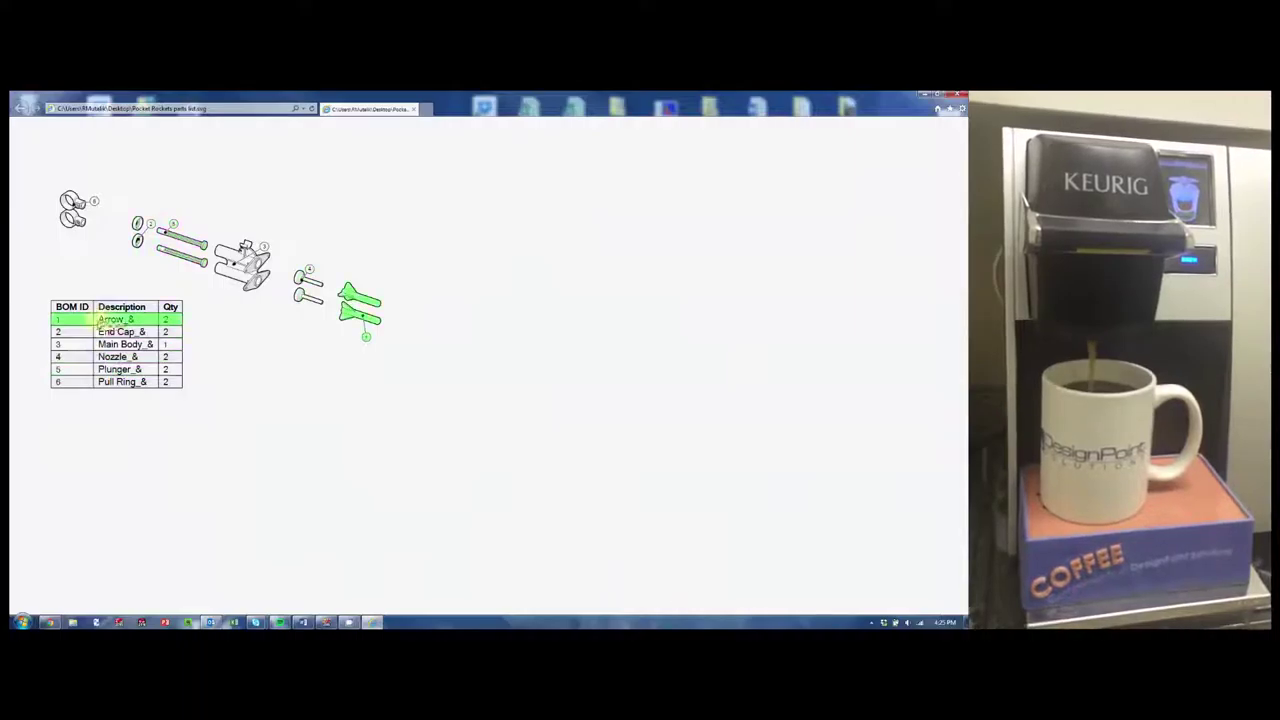